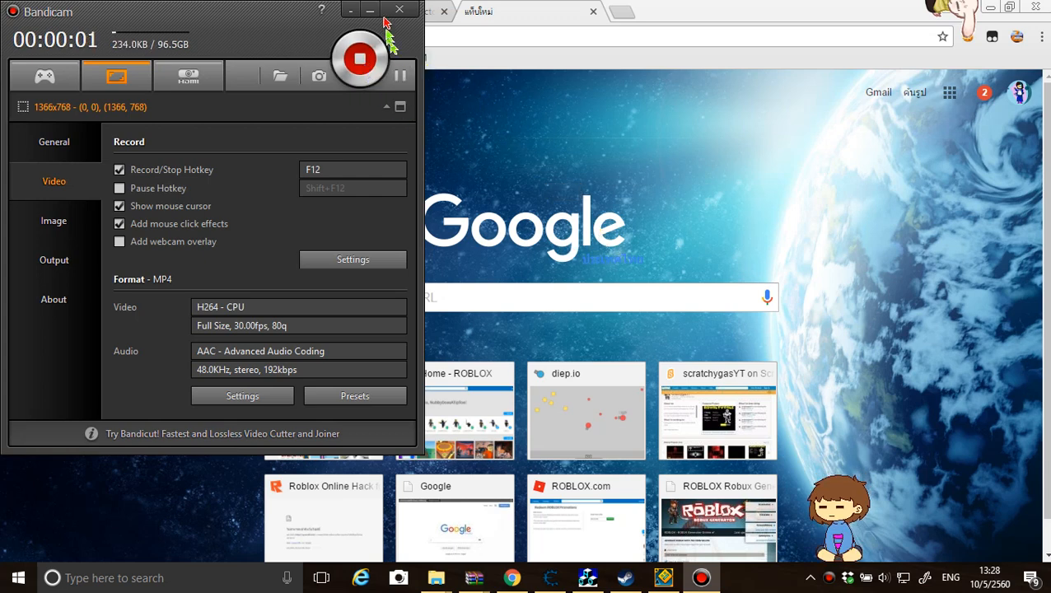
- Minimise the Bandicam recorder window and switch to the Geometry Dash game
{"action": "left_click", "coordinate": [368, 11]}
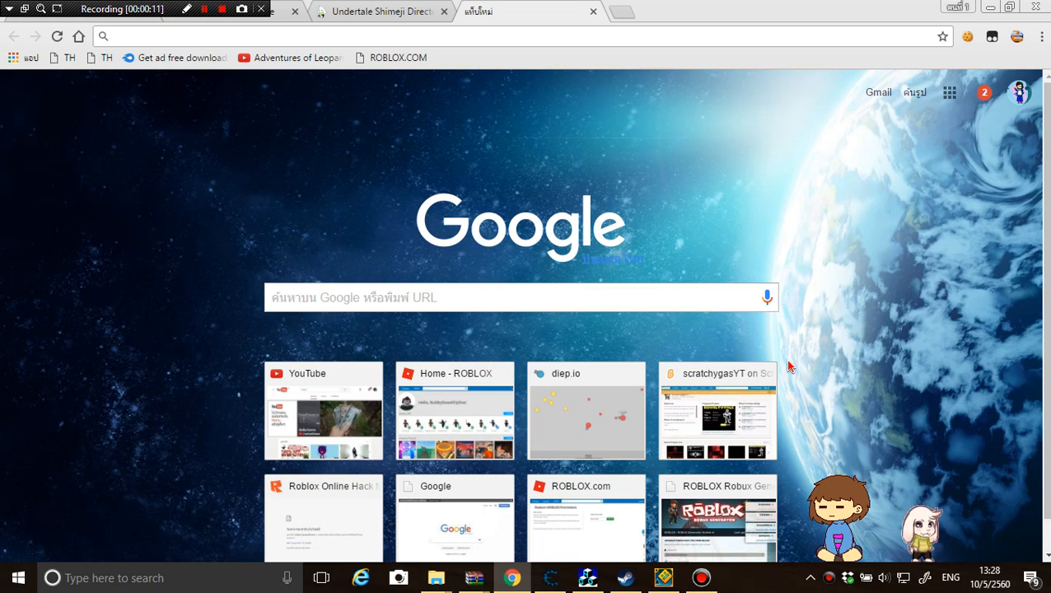
{"action": "left_click", "coordinate": [665, 577]}
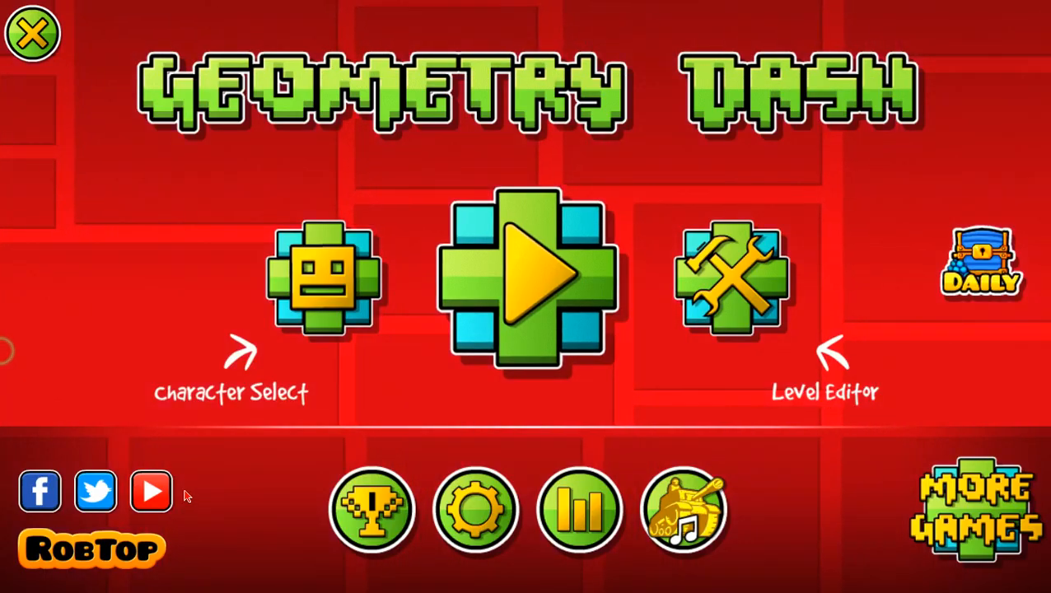
- Return to Geometry Dash and view the player stats from the main menu
{"action": "key", "text": "alt+Tab"}
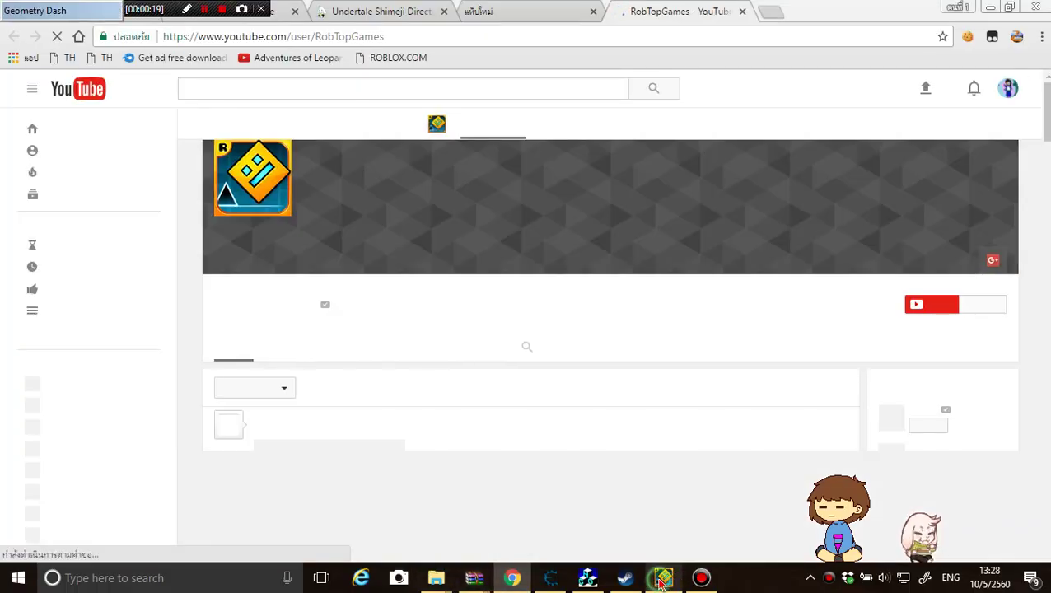
{"action": "left_click", "coordinate": [664, 579]}
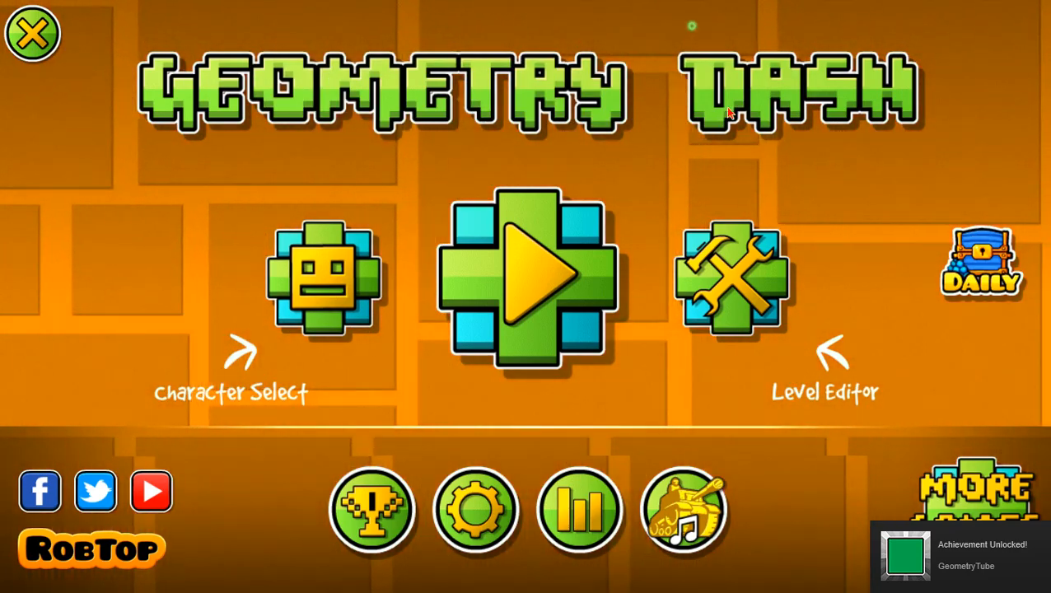
{"action": "left_click", "coordinate": [582, 508]}
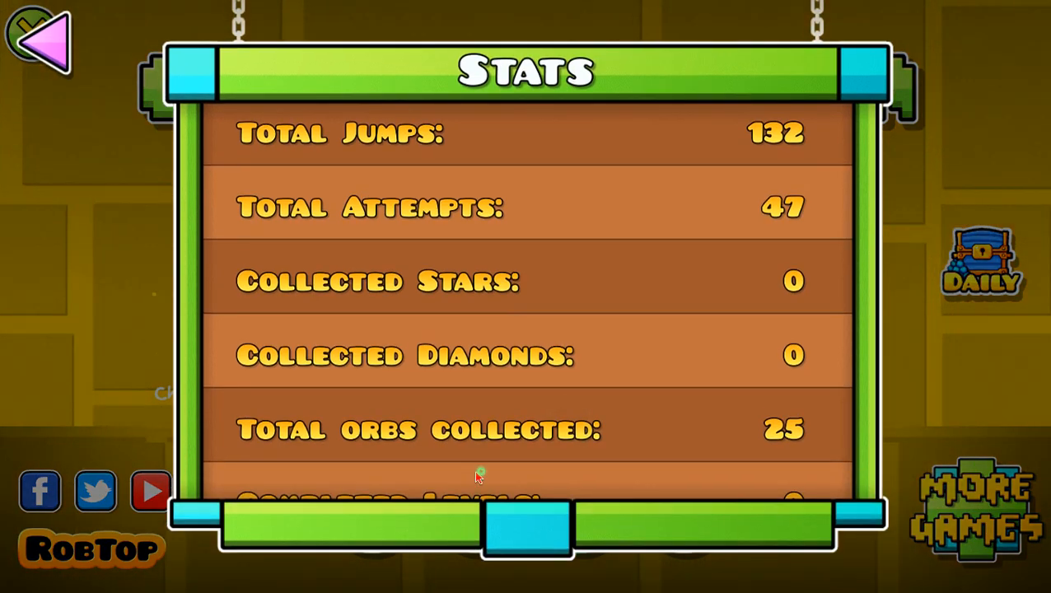
{"action": "scroll", "coordinate": [396, 428], "scroll_direction": "up", "scroll_amount": 1}
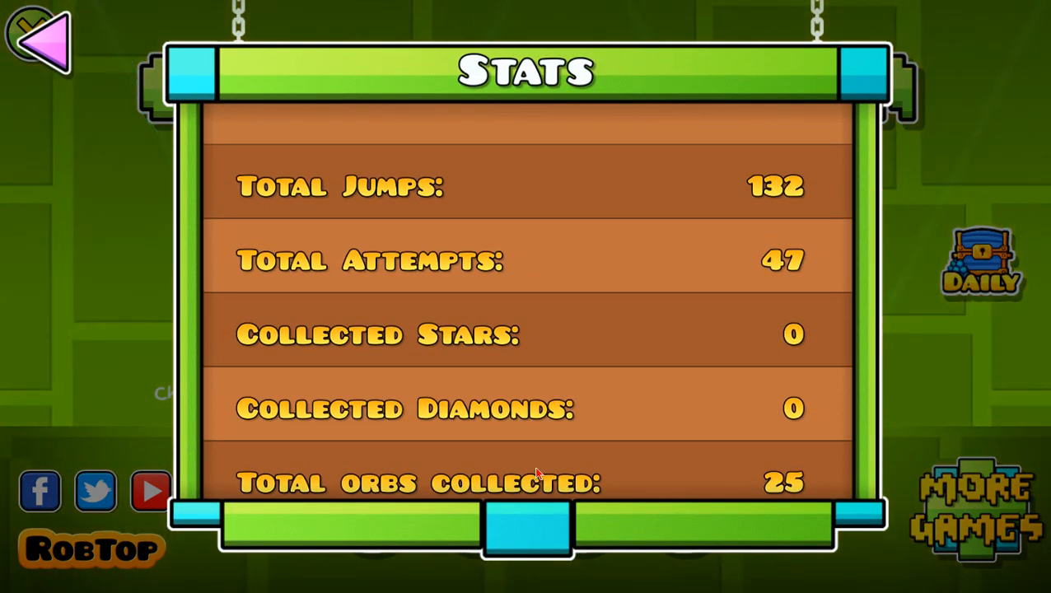
- Leave the game and bring up the RobTopGames YouTube channel in Chrome
{"action": "key", "text": "super"}
{"action": "left_click", "coordinate": [512, 577]}
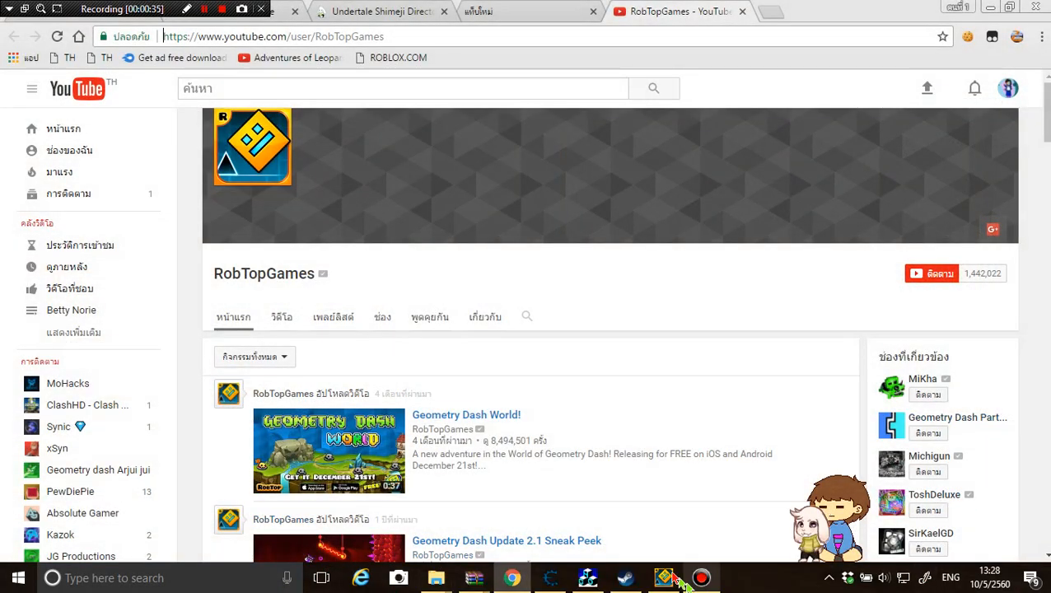
{"action": "mouse_move", "coordinate": [663, 578]}
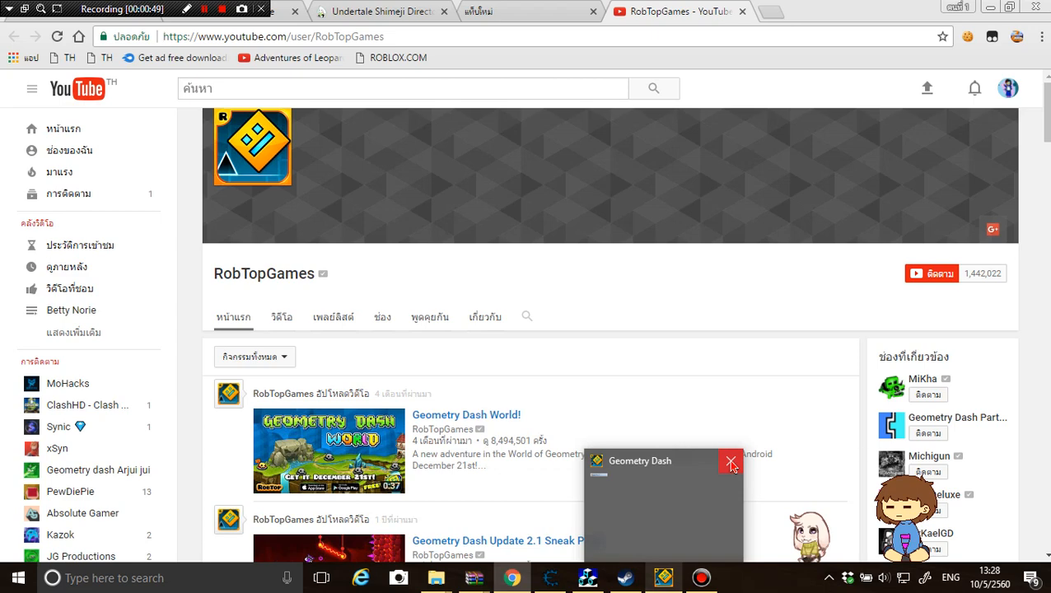
- Close Geometry Dash, search 'mouse' and bring up Mouse Properties on the Pointer Options page
{"action": "left_click", "coordinate": [732, 464]}
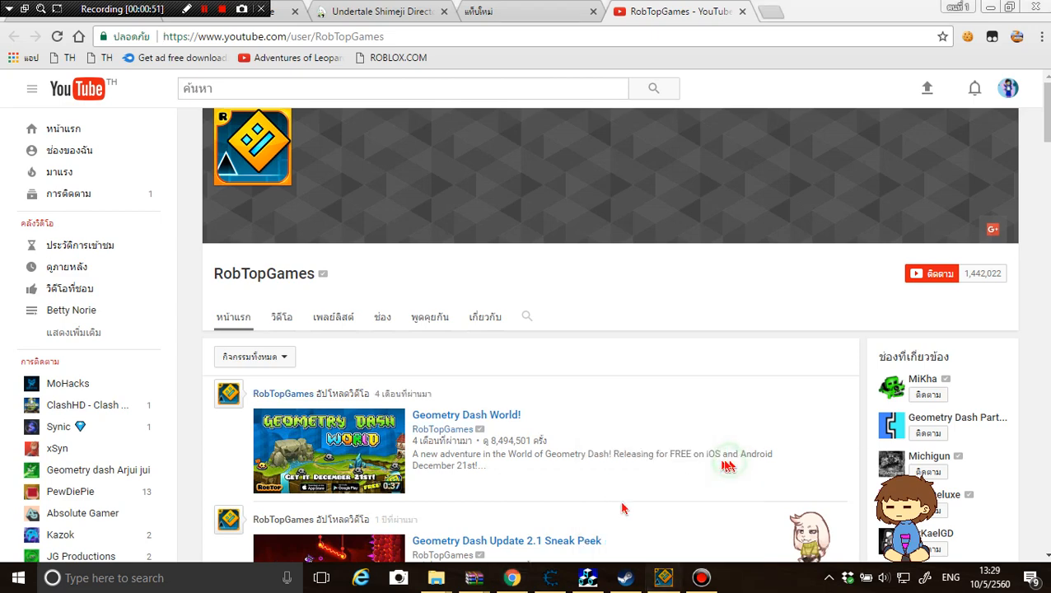
{"action": "left_click", "coordinate": [124, 577]}
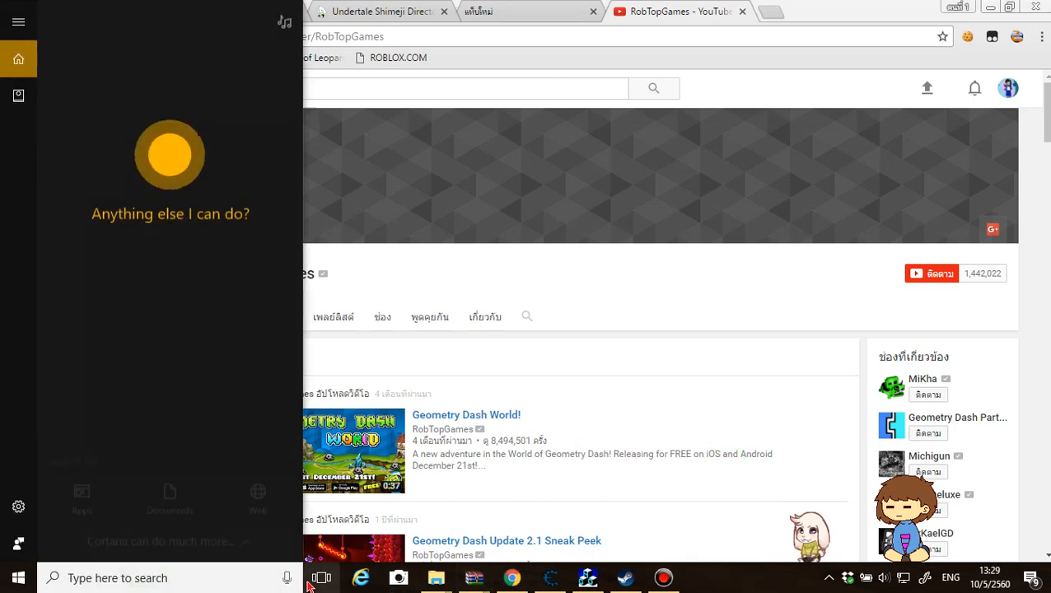
{"action": "type", "text": "mouse"}
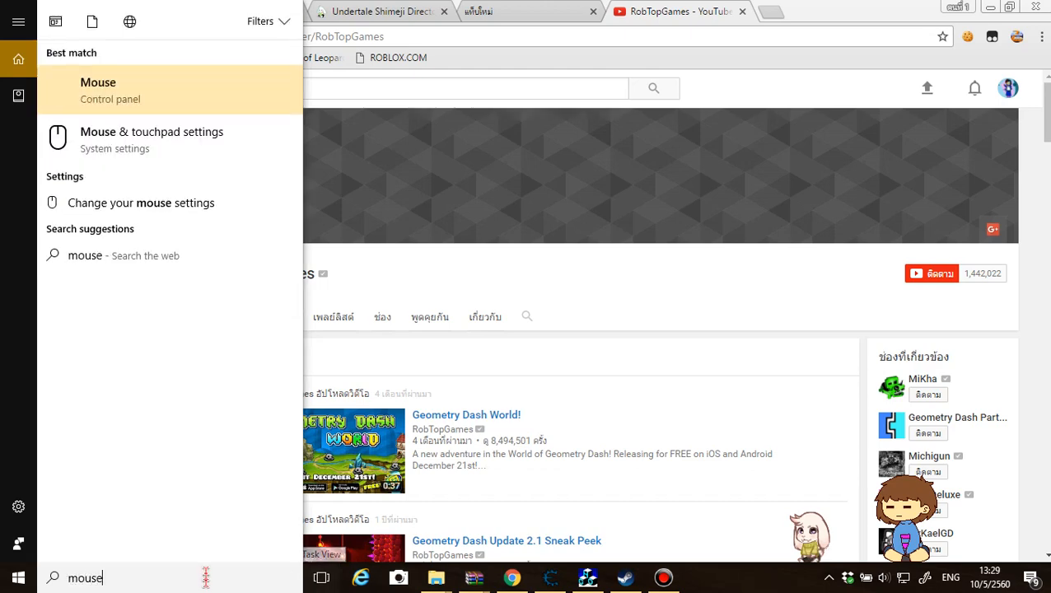
{"action": "left_click", "coordinate": [123, 87]}
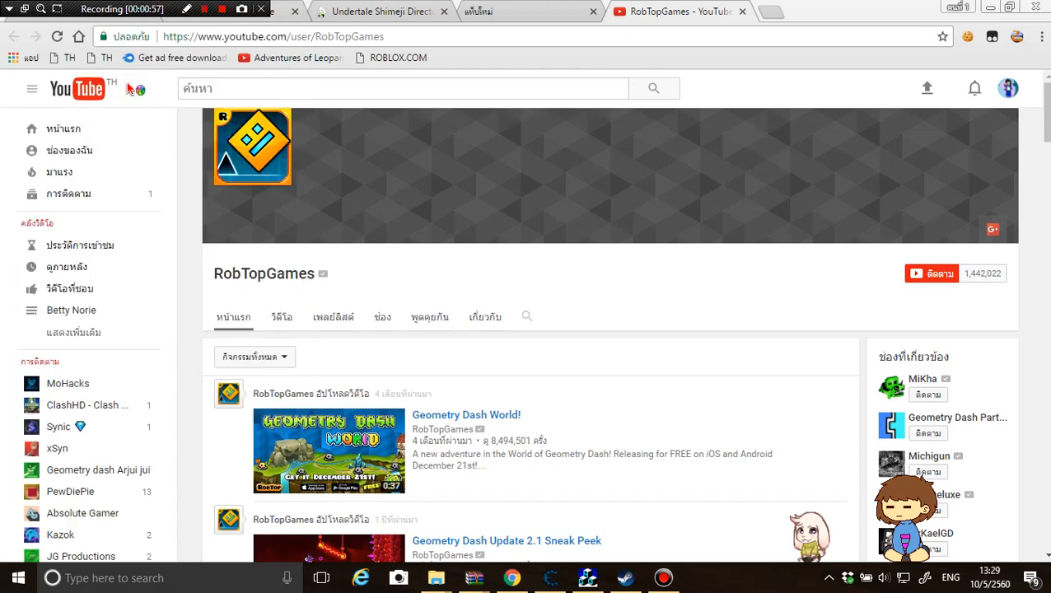
{"action": "left_click", "coordinate": [175, 102]}
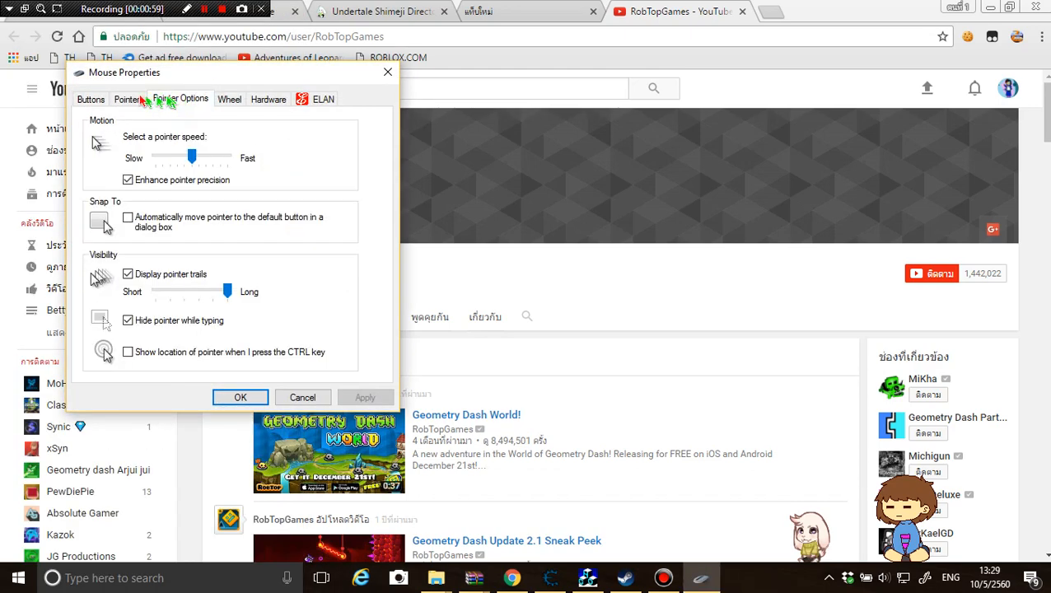
- Turn off 'Display pointer trails', then go to the Geometry Dash page in the Steam library
{"action": "left_click", "coordinate": [180, 100]}
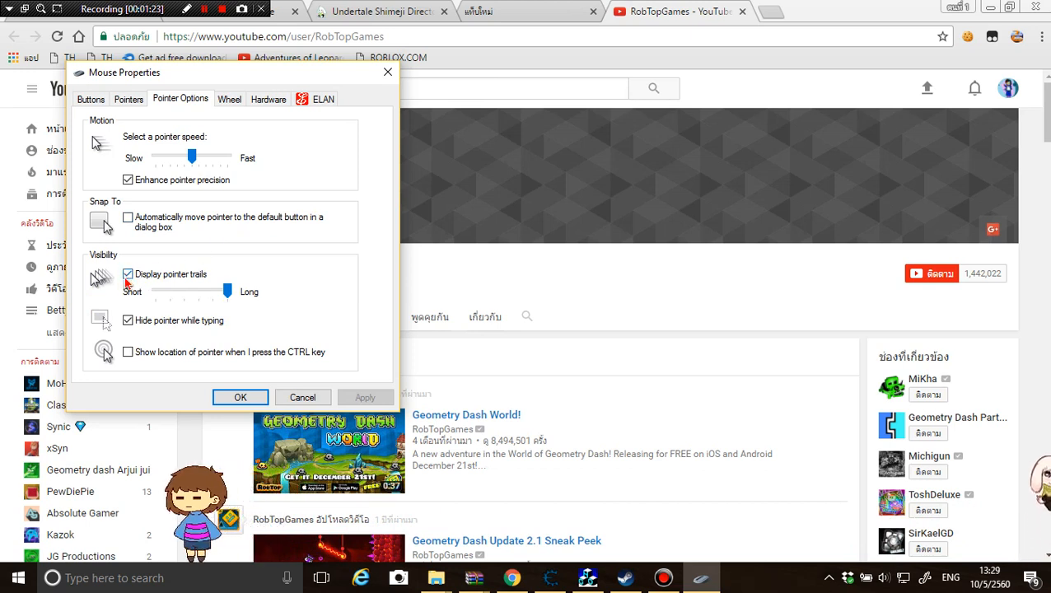
{"action": "left_click", "coordinate": [128, 275]}
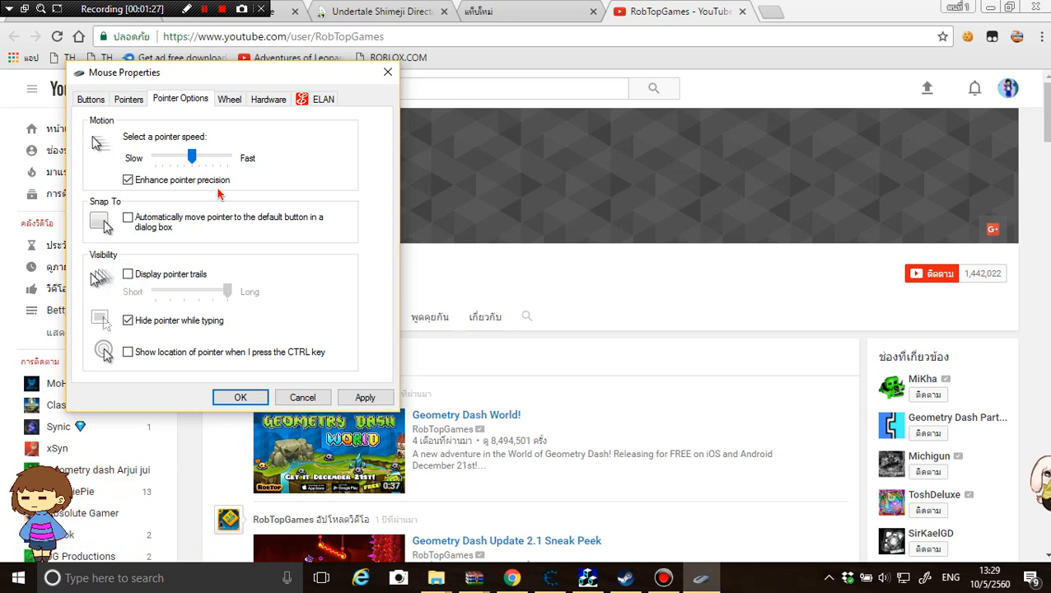
{"action": "left_click", "coordinate": [625, 577]}
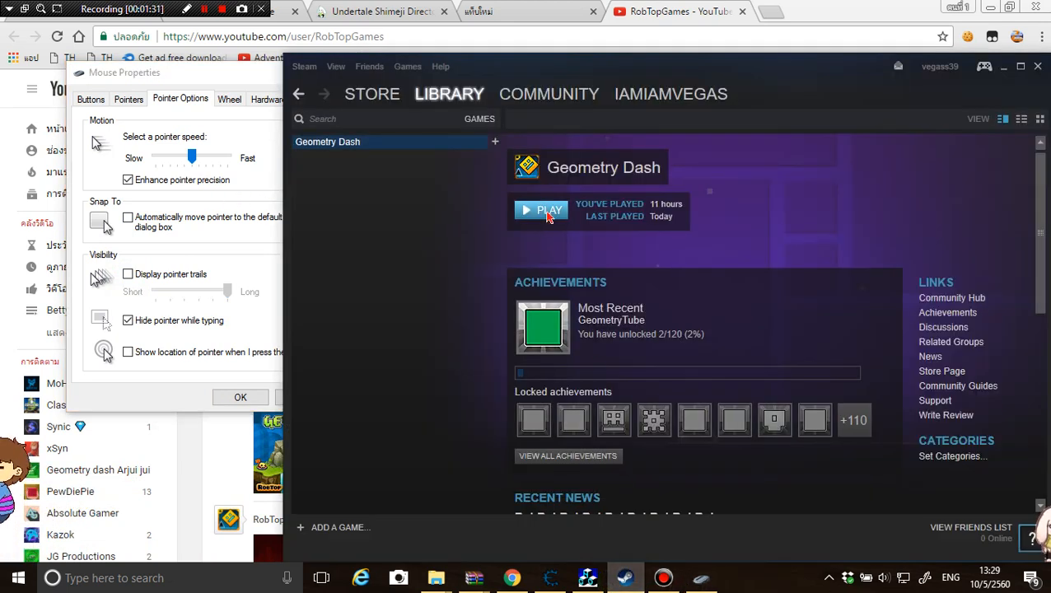
- Launch Geometry Dash from its Steam library page
{"action": "left_click", "coordinate": [547, 216]}
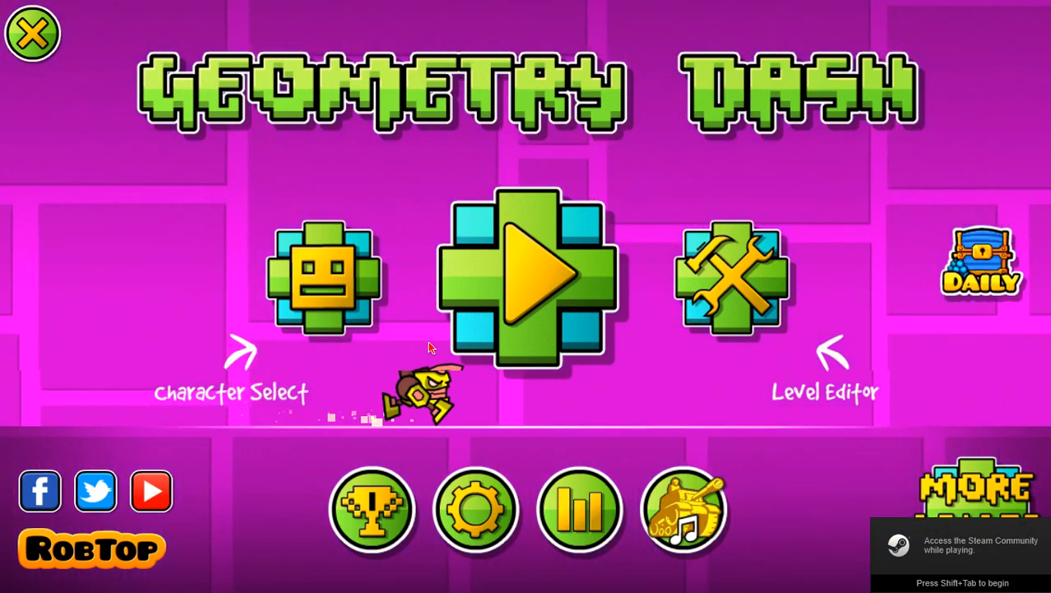
- Visit the game settings, poke The Guard about the vault twice, and return to the main menu
{"action": "left_click", "coordinate": [476, 508]}
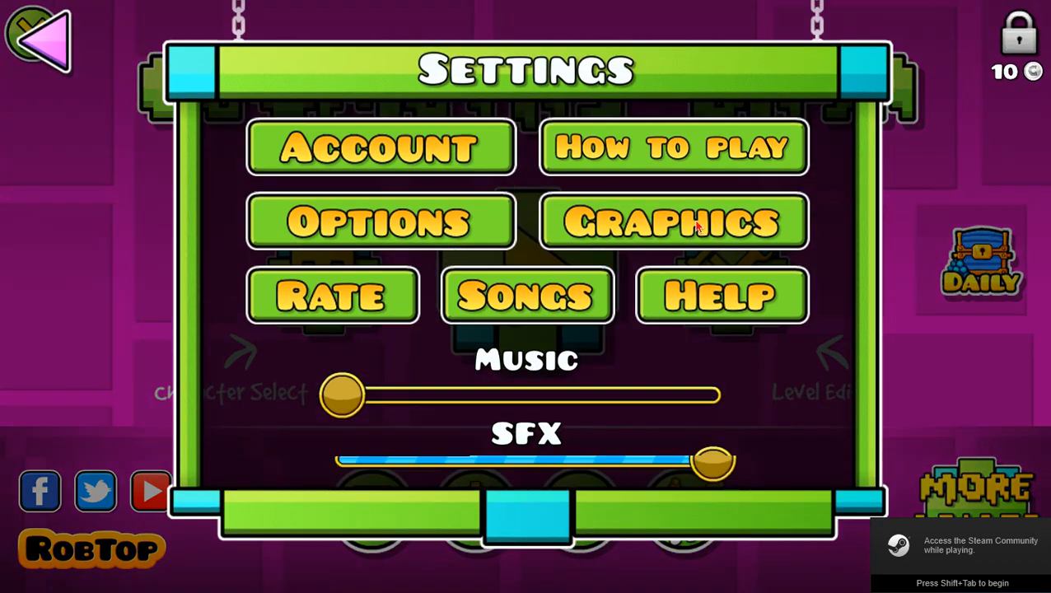
{"action": "left_click", "coordinate": [31, 66]}
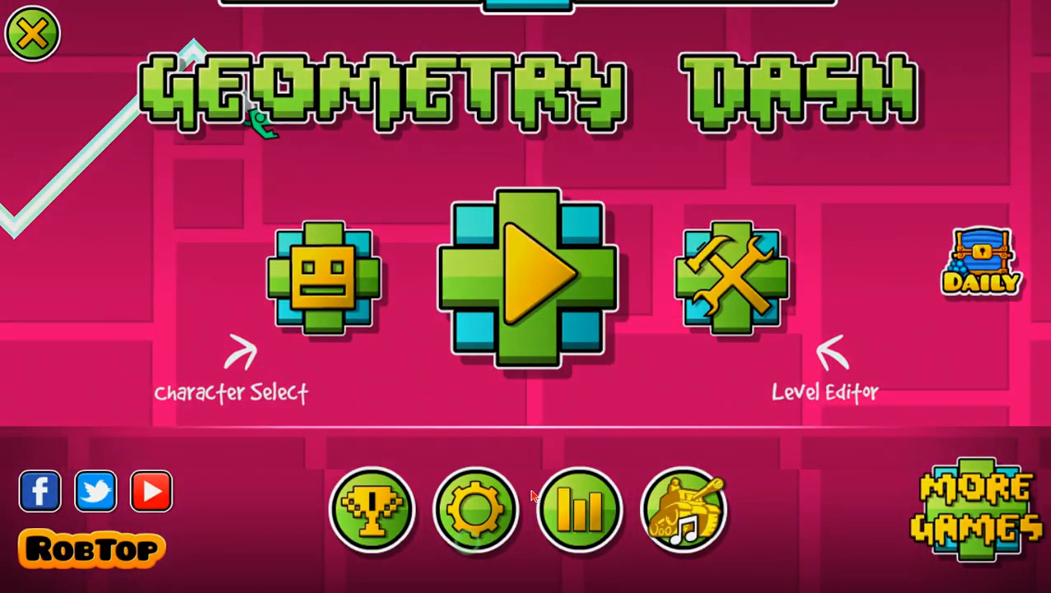
{"action": "left_click", "coordinate": [494, 506]}
{"action": "left_click", "coordinate": [1018, 37]}
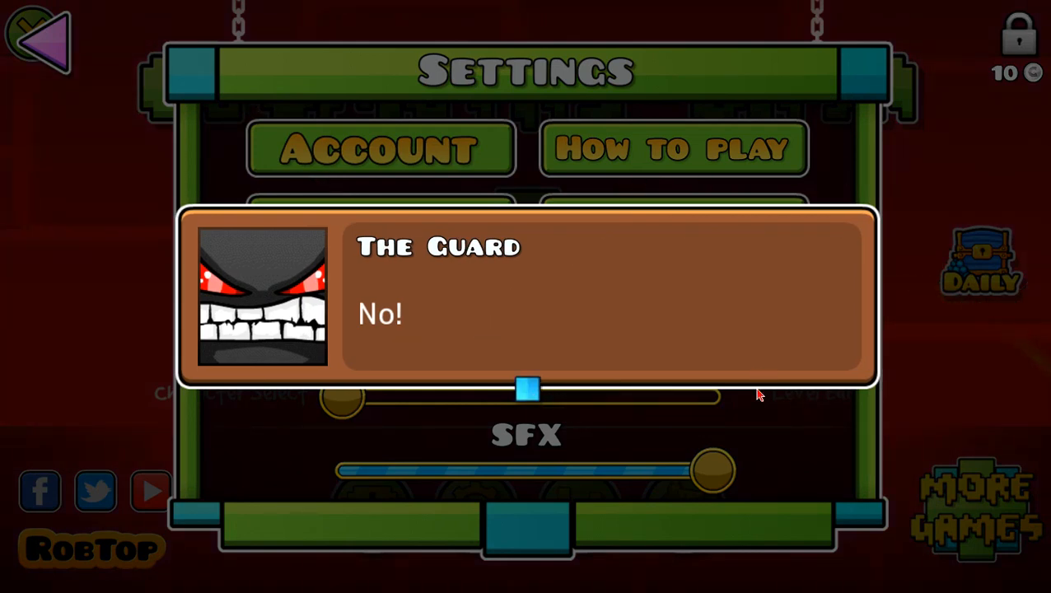
{"action": "left_click", "coordinate": [745, 427]}
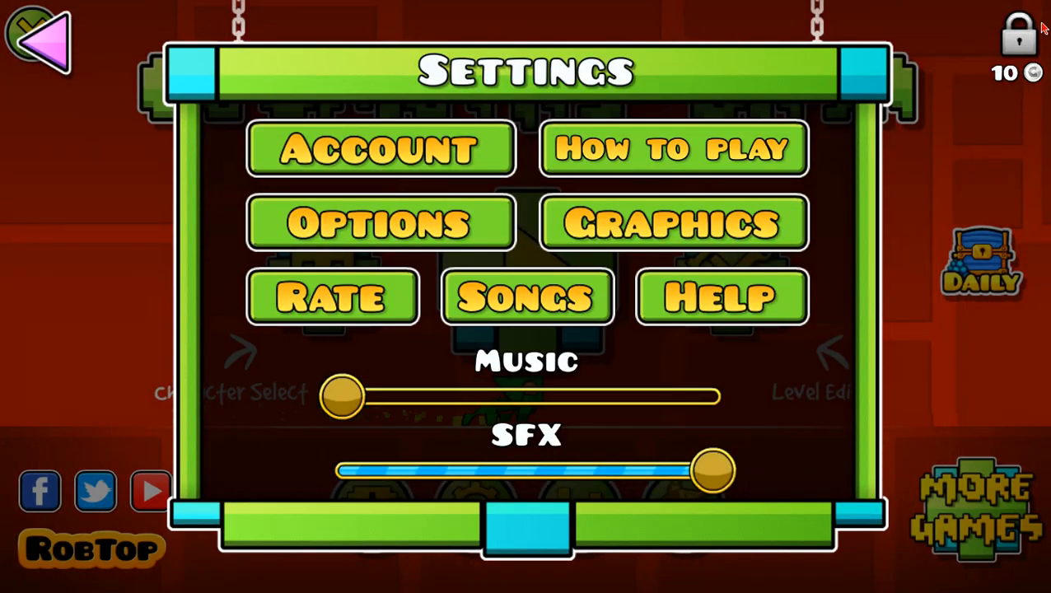
{"action": "left_click", "coordinate": [1027, 45]}
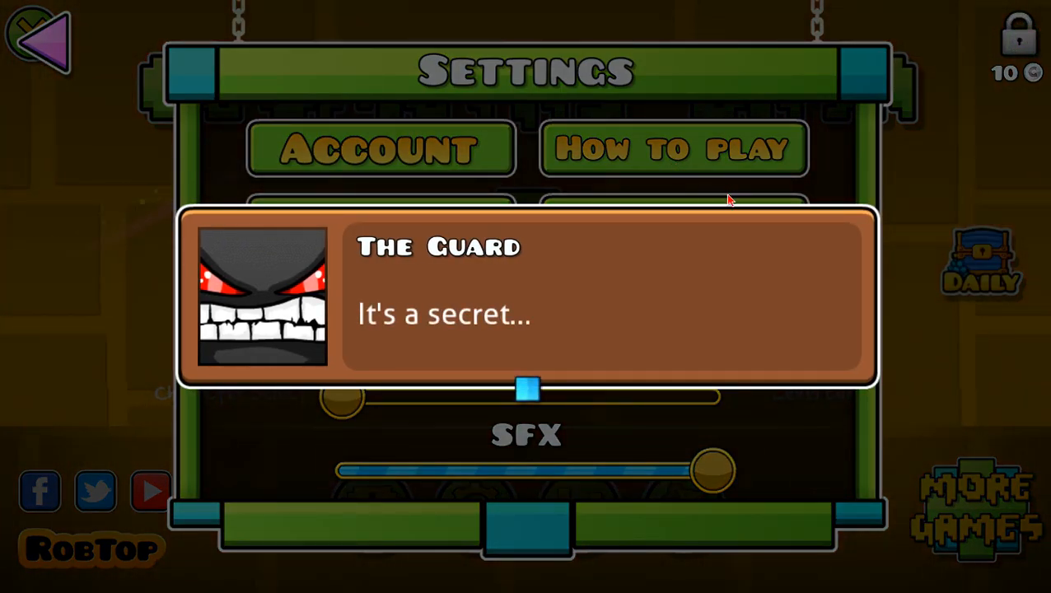
{"action": "left_click", "coordinate": [821, 196]}
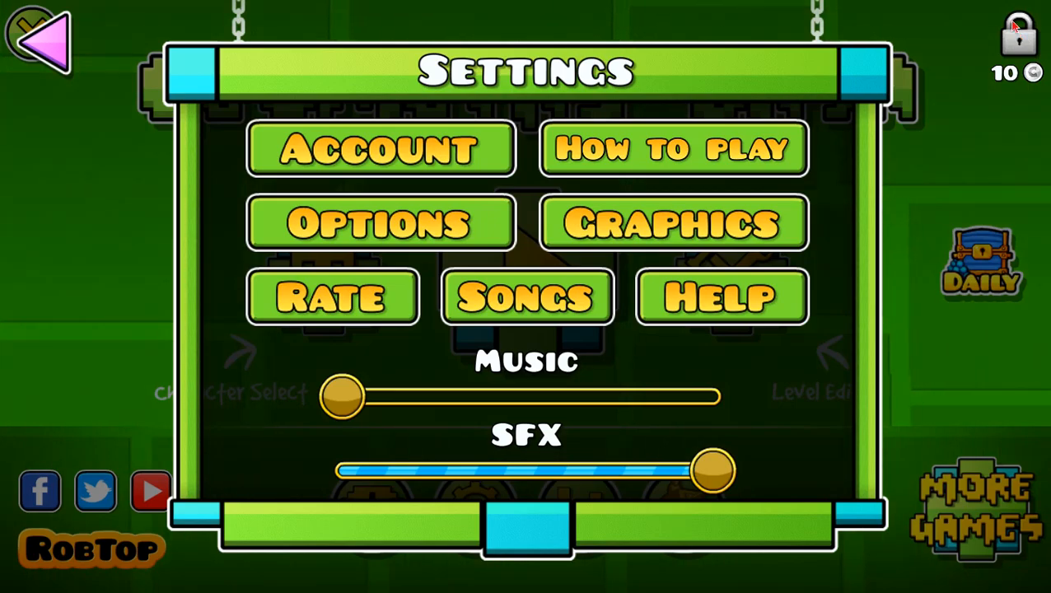
{"action": "left_click", "coordinate": [33, 41]}
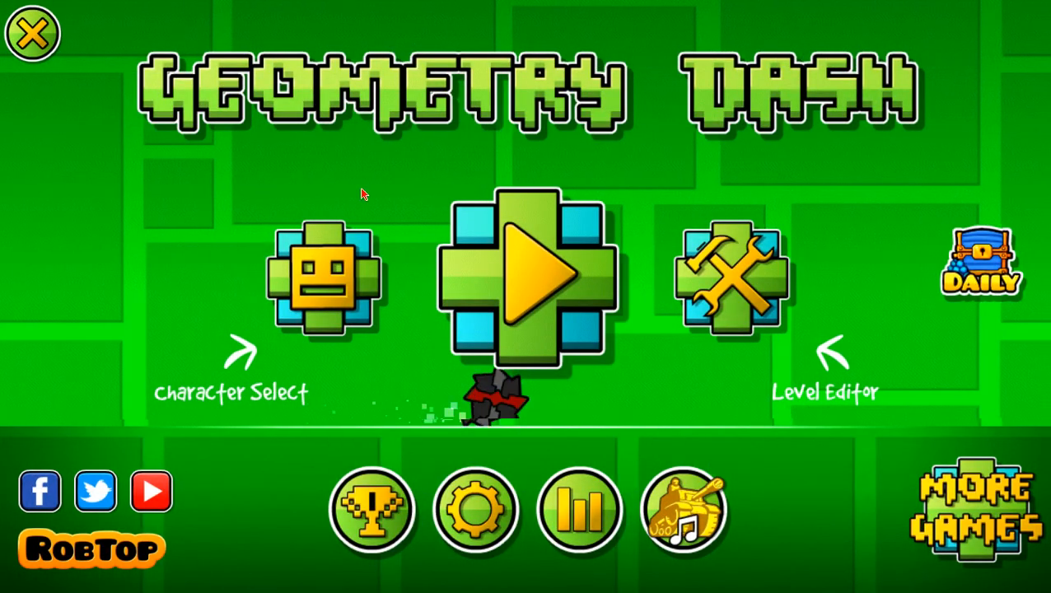
- Browse character selection and several shop pages, then go to the online levels hub
{"action": "left_click", "coordinate": [366, 245]}
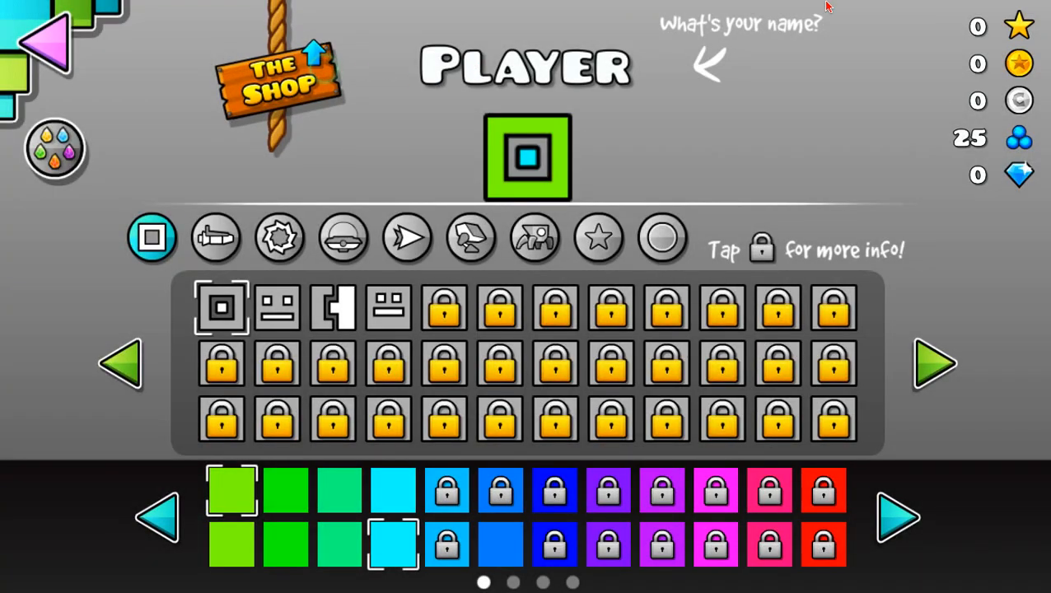
{"action": "left_click", "coordinate": [276, 70]}
{"action": "left_click", "coordinate": [934, 422]}
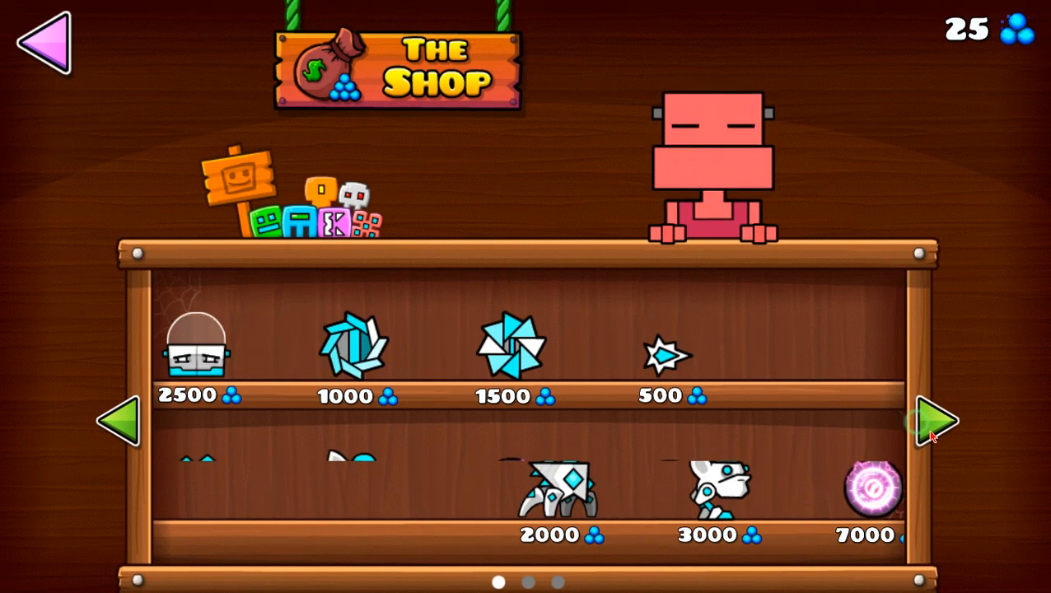
{"action": "left_click", "coordinate": [935, 429]}
{"action": "left_click", "coordinate": [935, 428]}
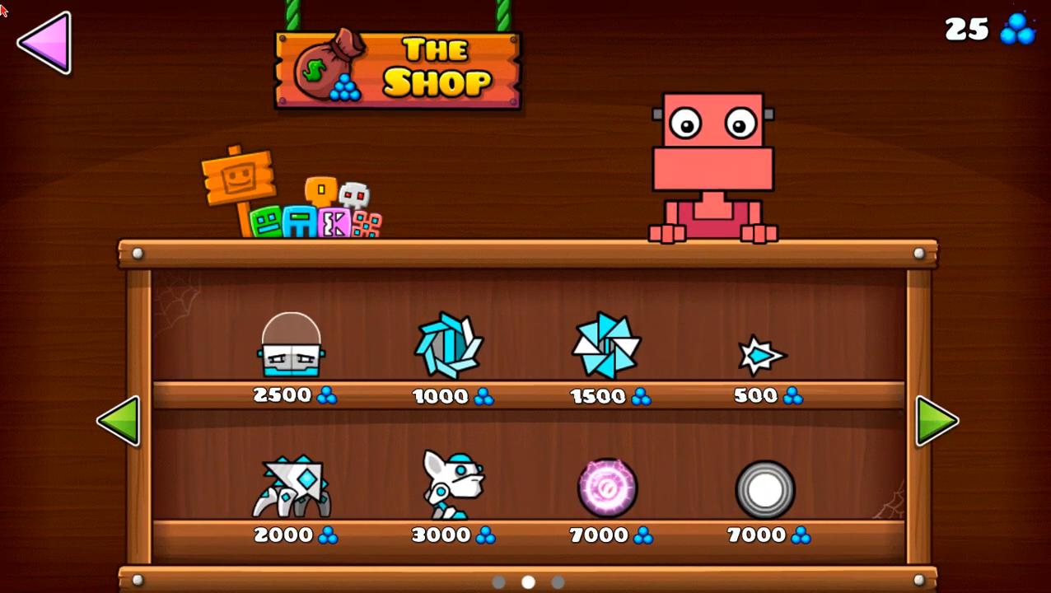
{"action": "left_click", "coordinate": [52, 40]}
{"action": "left_click", "coordinate": [53, 39]}
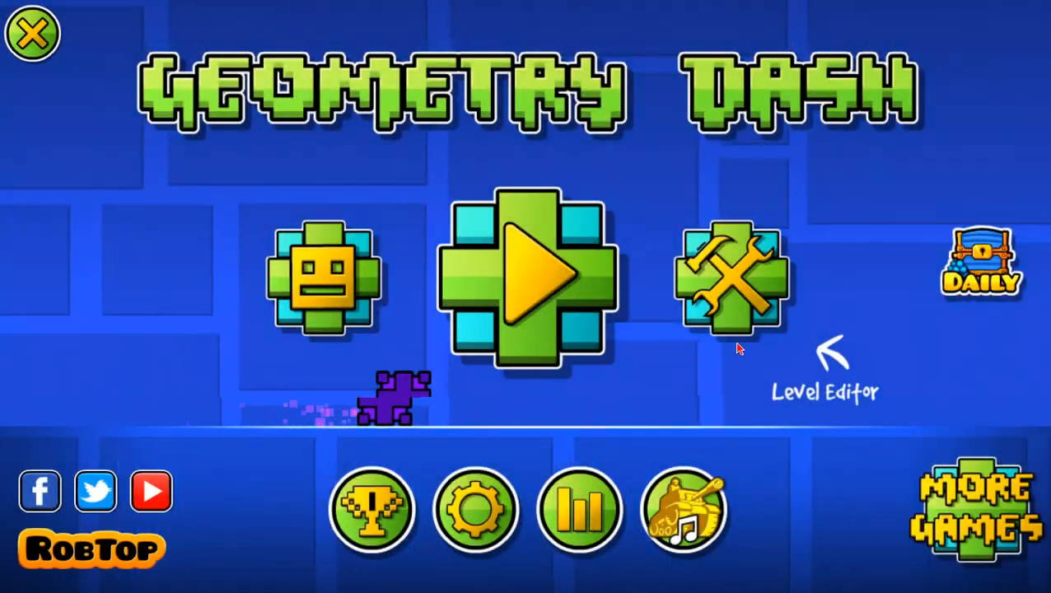
{"action": "left_click", "coordinate": [725, 260]}
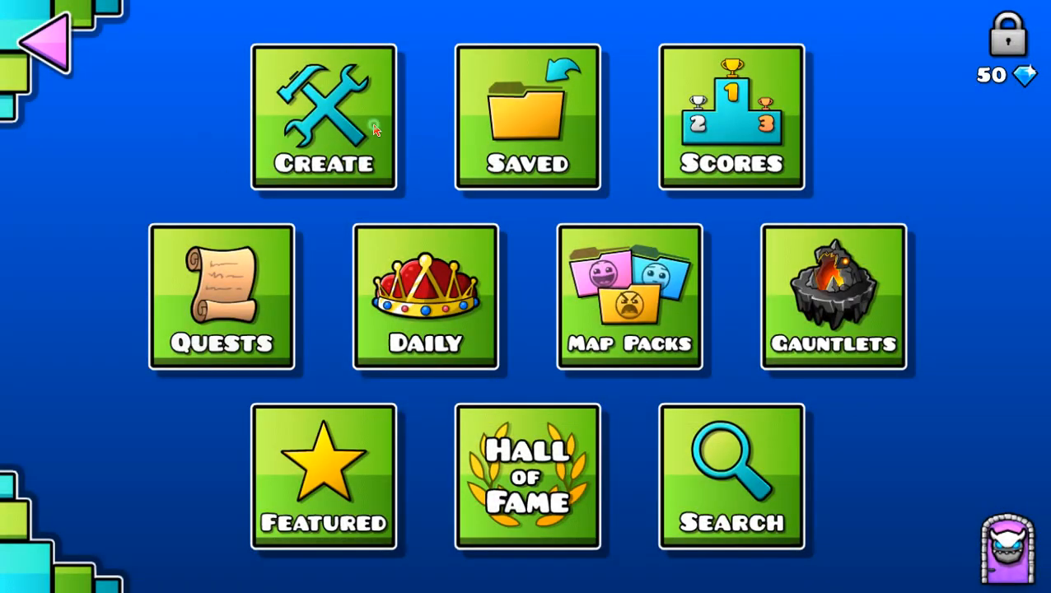
- Check My Levels and browse the official level selection before returning to the online hub
{"action": "left_click", "coordinate": [375, 130]}
{"action": "left_click", "coordinate": [31, 31]}
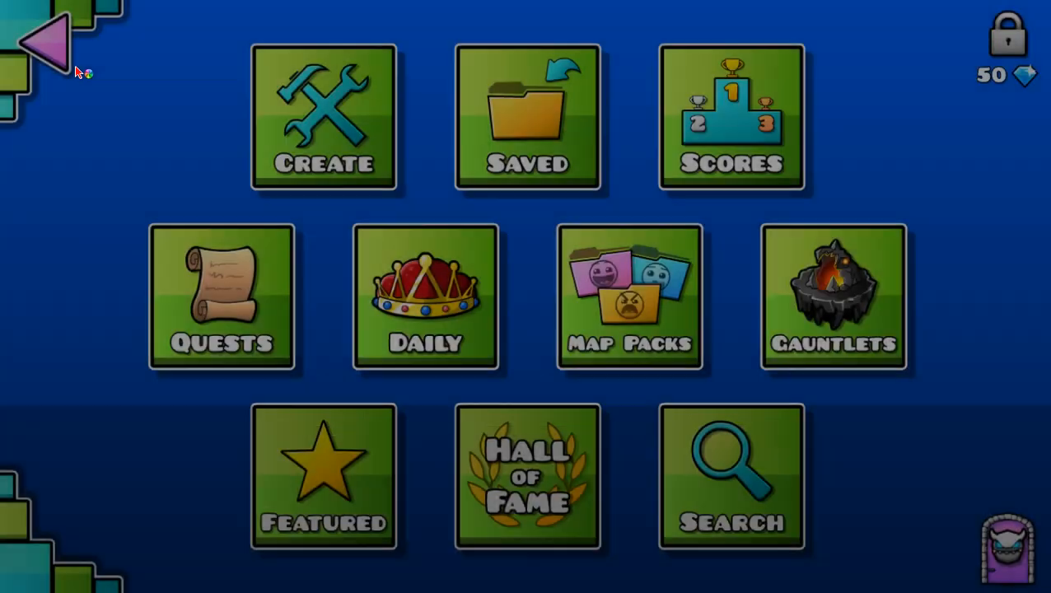
{"action": "left_click", "coordinate": [527, 280]}
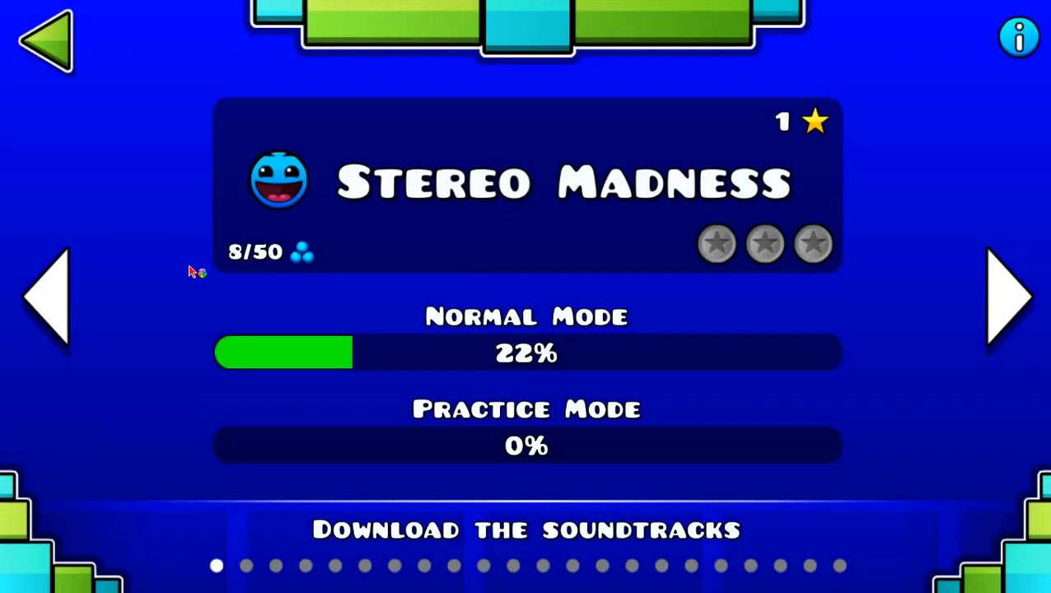
{"action": "left_click", "coordinate": [50, 300]}
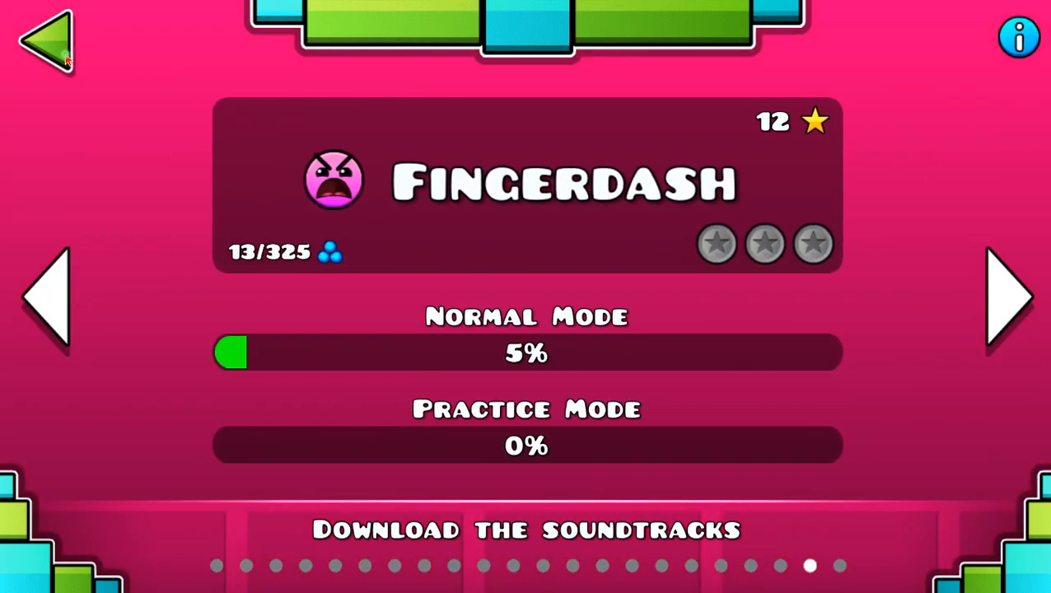
{"action": "left_click", "coordinate": [47, 41]}
{"action": "left_click", "coordinate": [729, 284]}
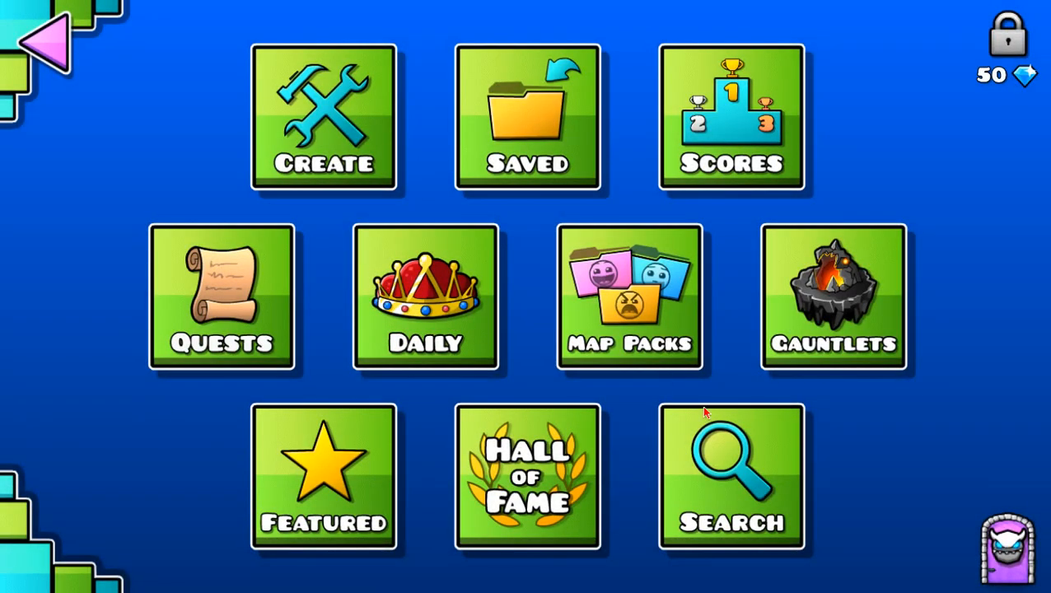
- Search online levels by name, find 'Dead butt' by Hello and start playing it
{"action": "left_click", "coordinate": [732, 476]}
{"action": "left_click", "coordinate": [415, 36]}
{"action": "type", "text": "DEAD BUTT"}
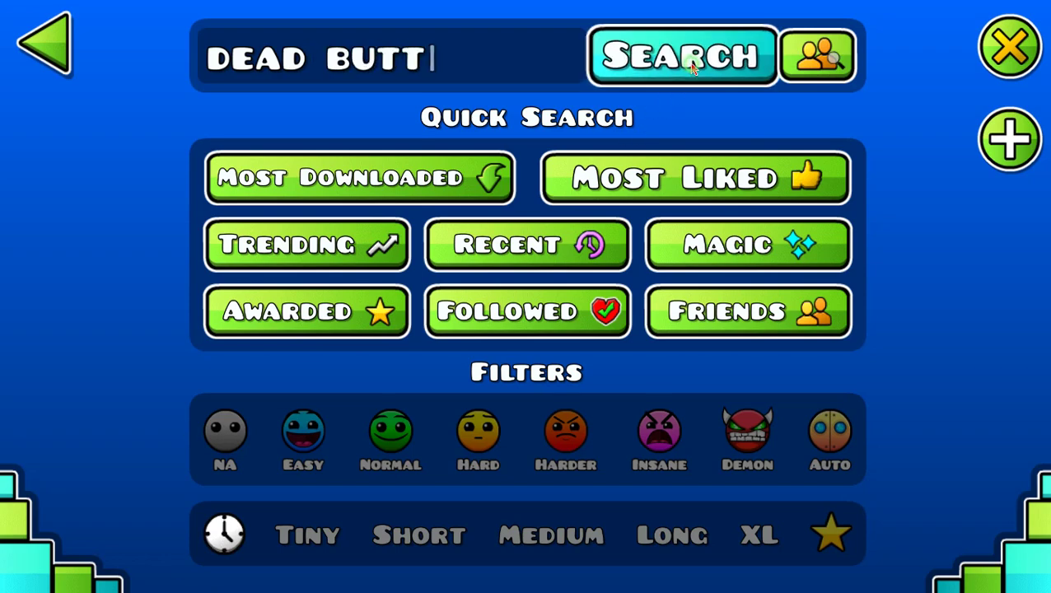
{"action": "left_click", "coordinate": [691, 70]}
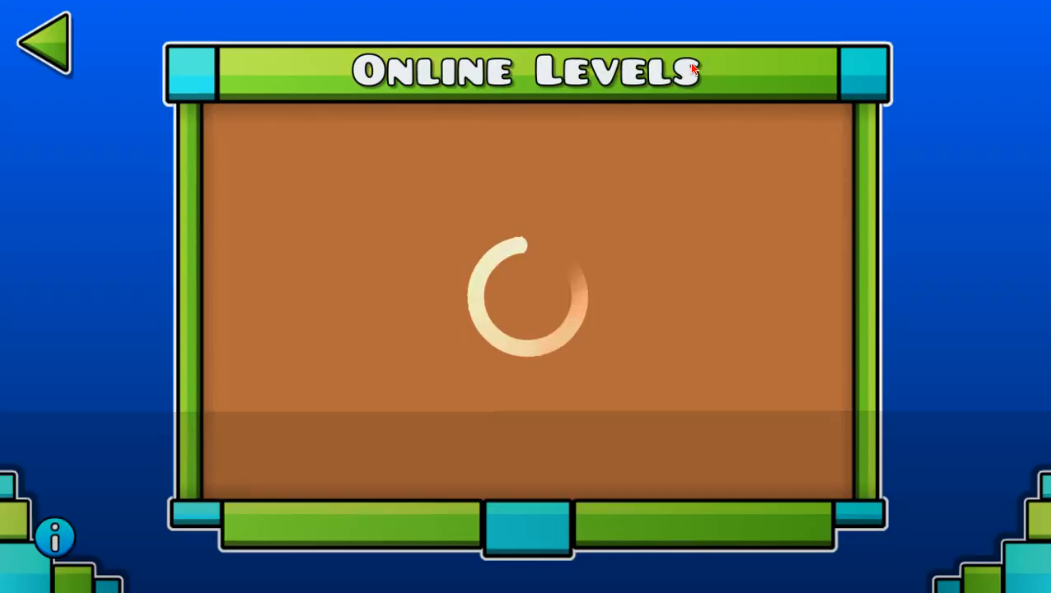
{"action": "left_click", "coordinate": [778, 193]}
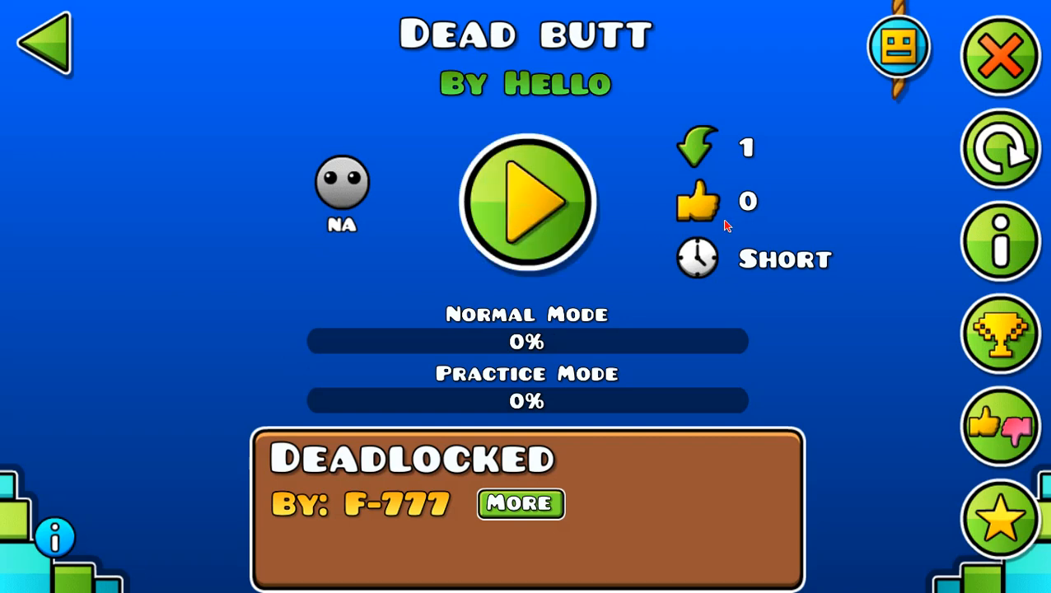
{"action": "left_click", "coordinate": [526, 201]}
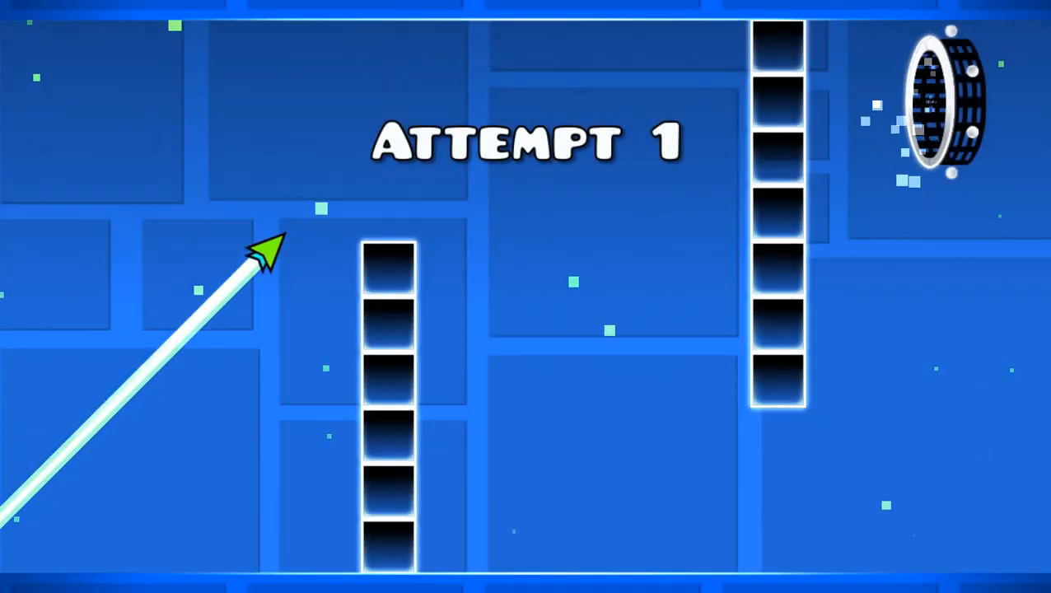
- Jump through the Dead butt level, then click around the game screen to confirm the cursor stays visible
{"action": "key", "text": "space"}
{"action": "key", "text": "space"}
{"action": "key", "text": "space"}
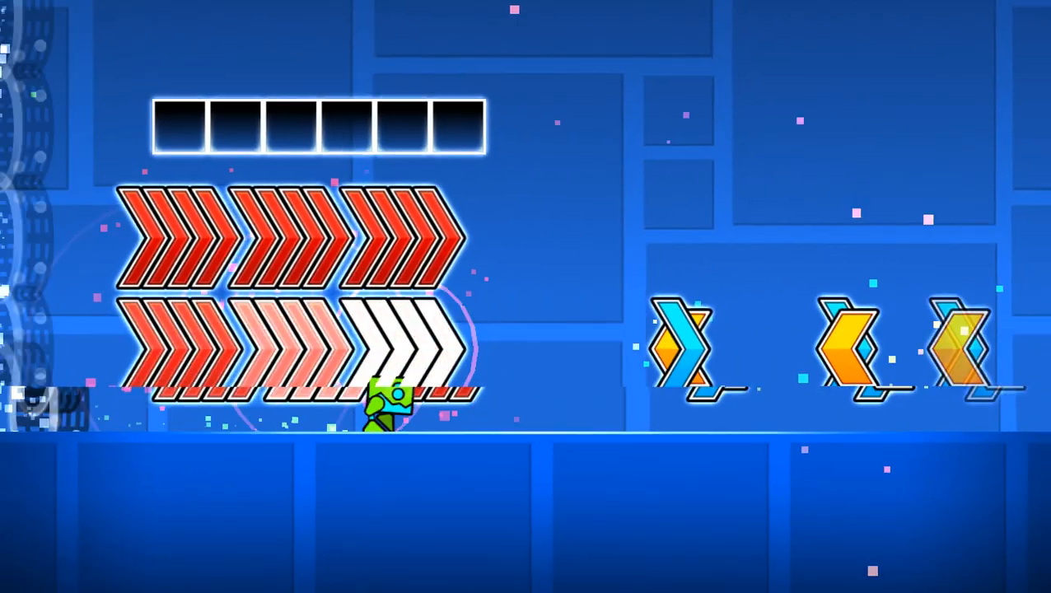
{"action": "key", "text": "space"}
{"action": "key", "text": "space"}
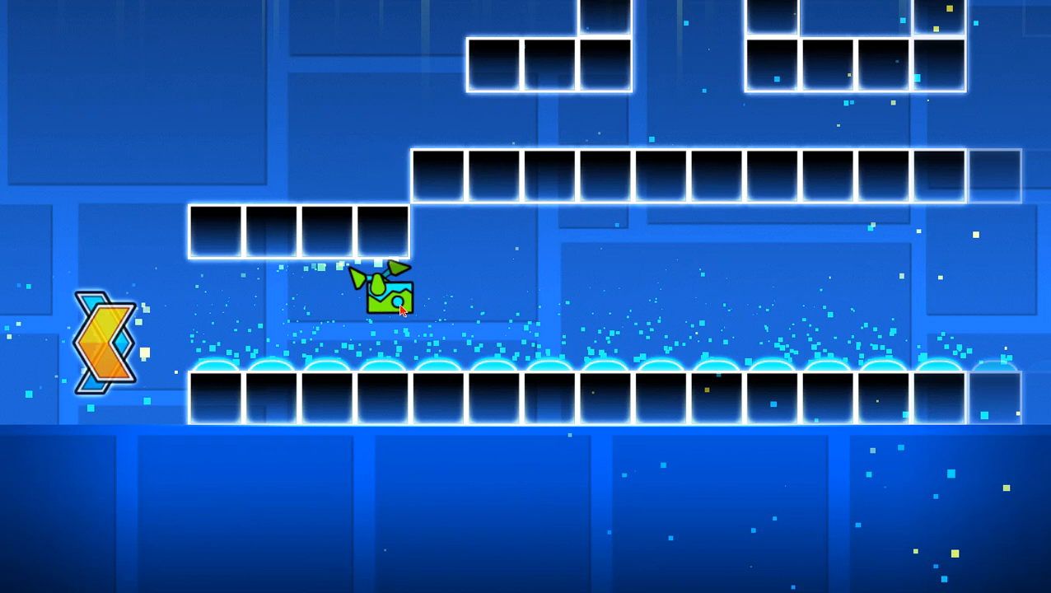
{"action": "left_click", "coordinate": [612, 494]}
{"action": "left_click", "coordinate": [952, 167]}
{"action": "left_click", "coordinate": [426, 170]}
{"action": "left_click", "coordinate": [355, 342]}
{"action": "left_click", "coordinate": [93, 72]}
{"action": "left_click", "coordinate": [375, 189]}
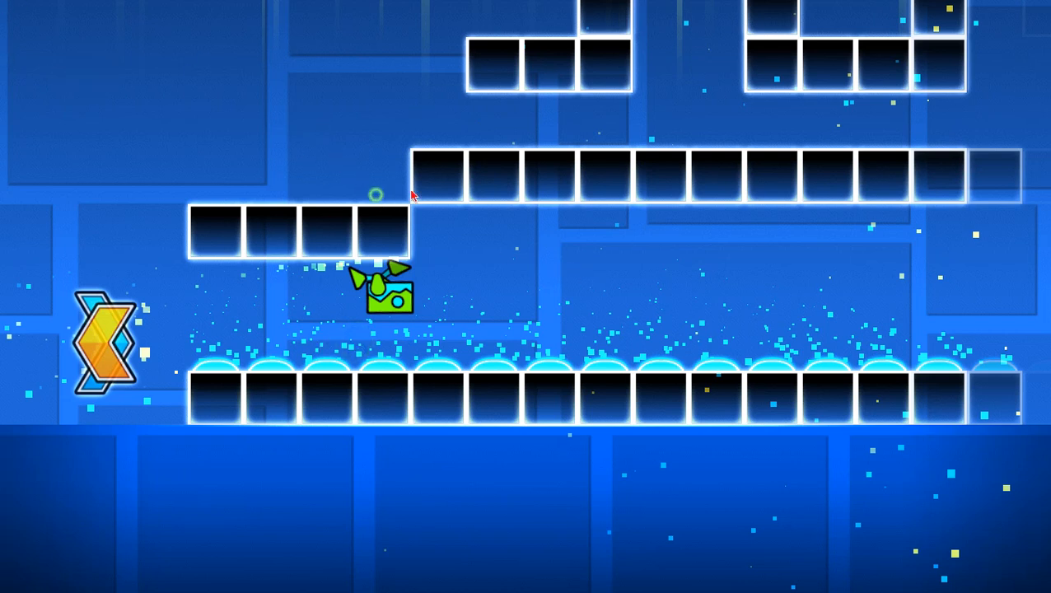